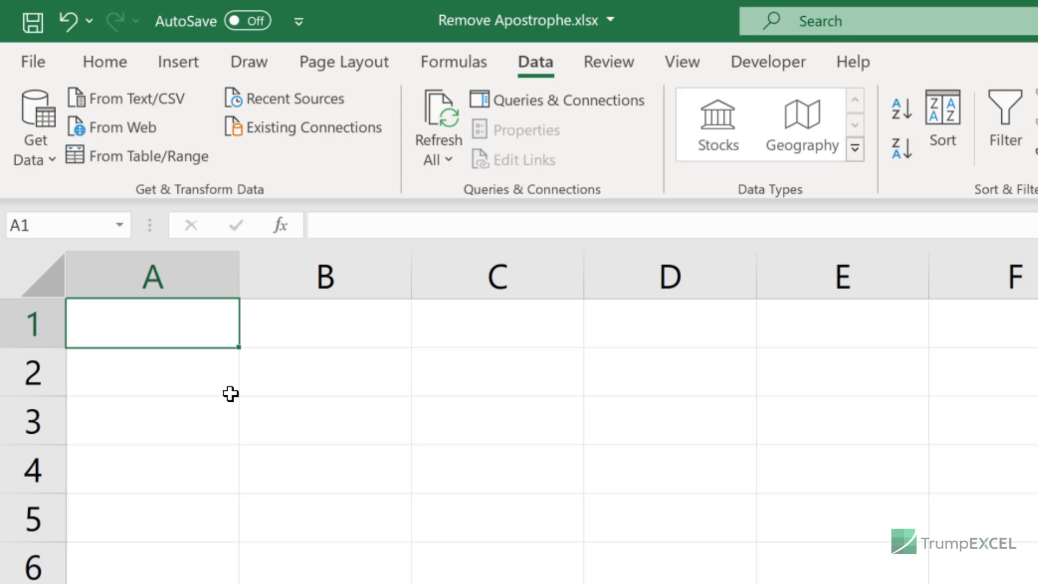
# Enter 0001 in cell A1 and 12/10 in cell A2 without a leading apostrophe
pyautogui.write('0001')
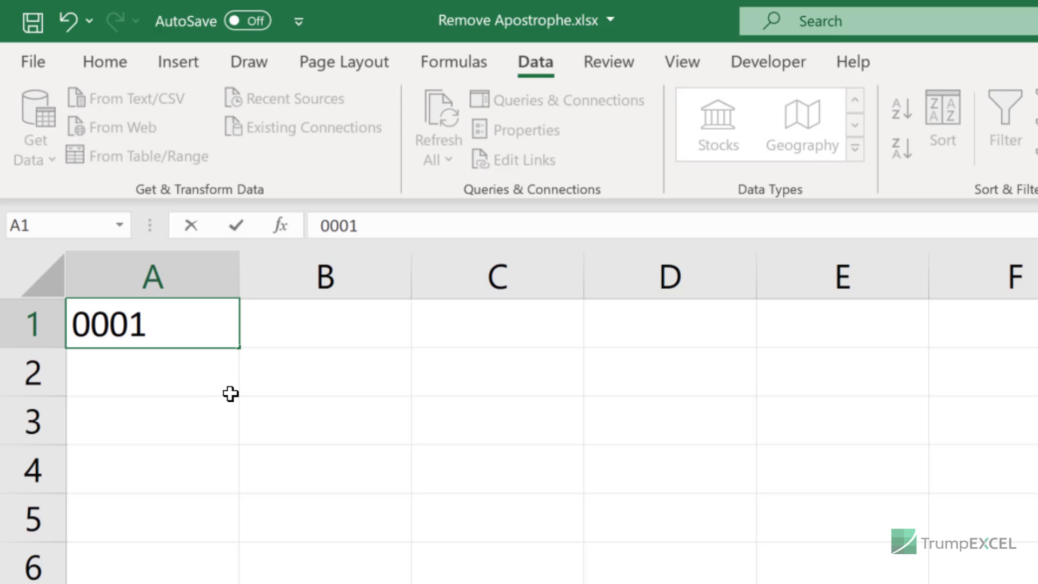
pyautogui.press('Return')
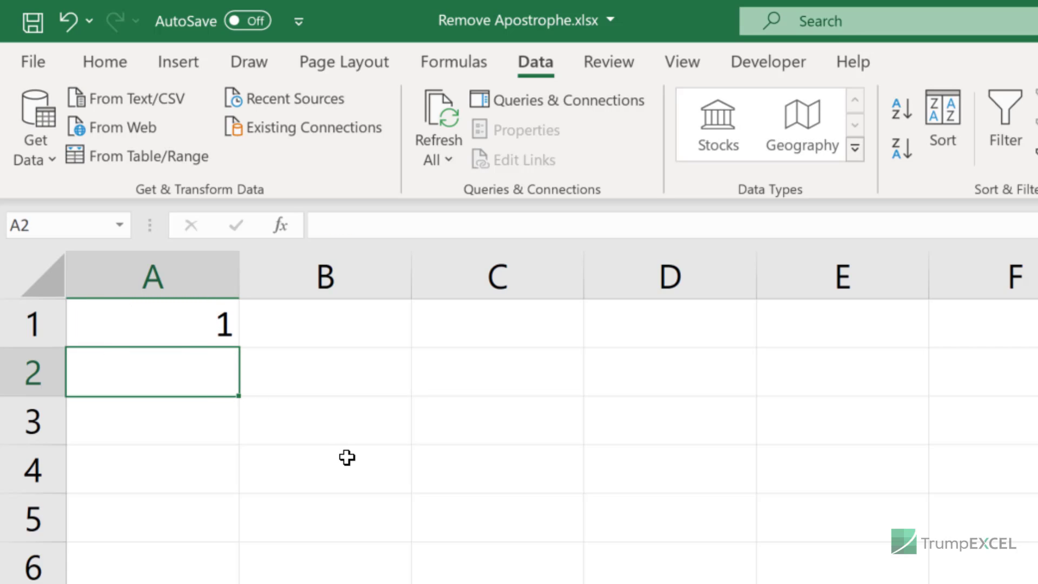
pyautogui.write('12')
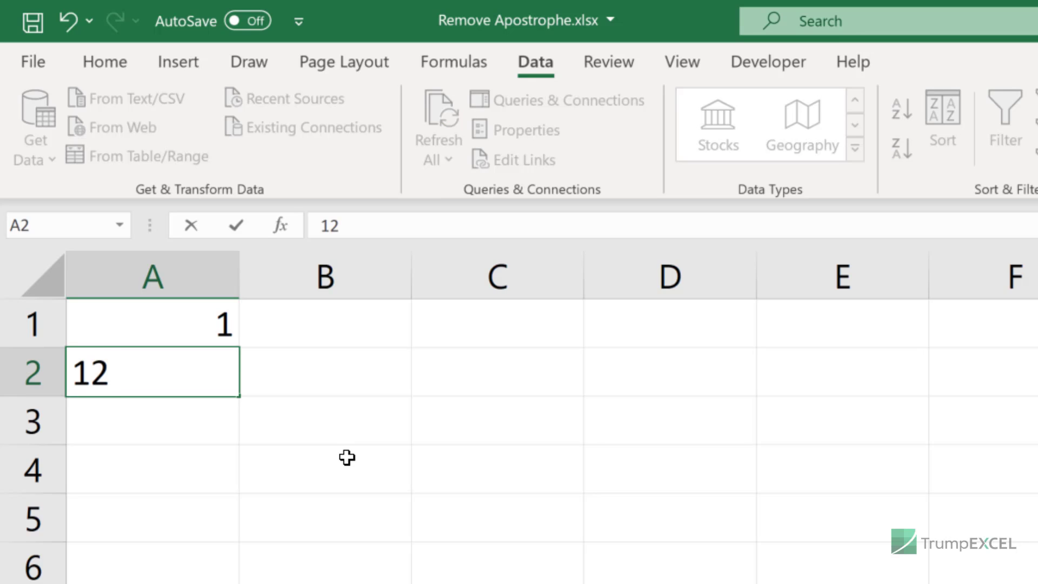
pyautogui.write('/10')
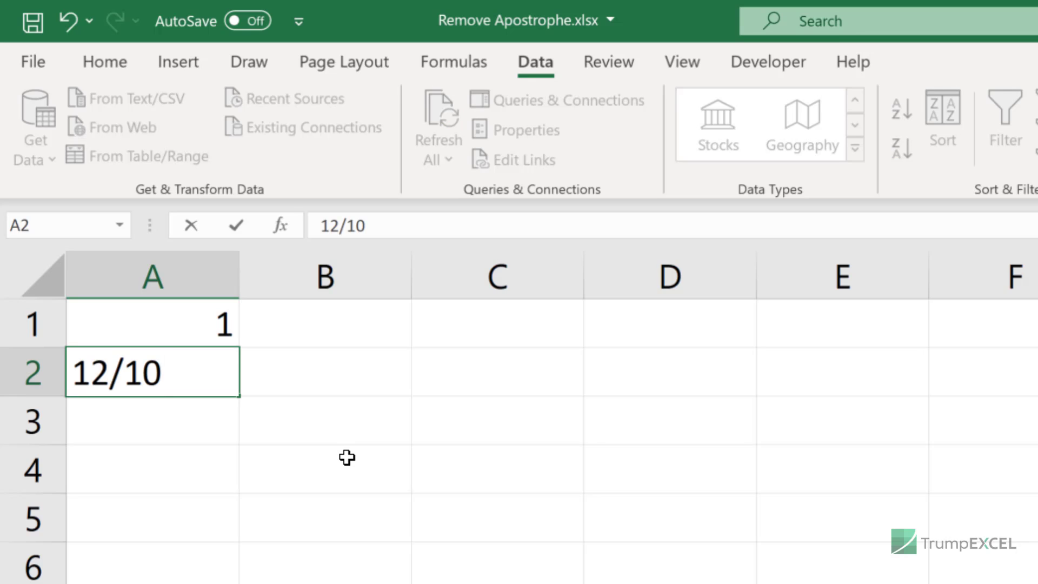
pyautogui.press('Return')
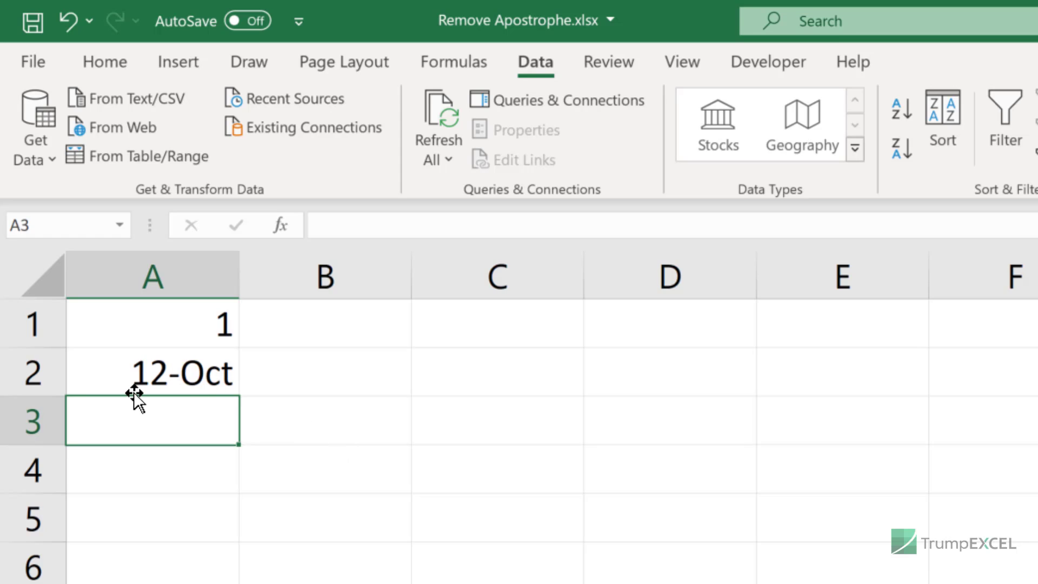
# Examine the full date stored in cell A2, highlighting its year part
pyautogui.click(142, 372)
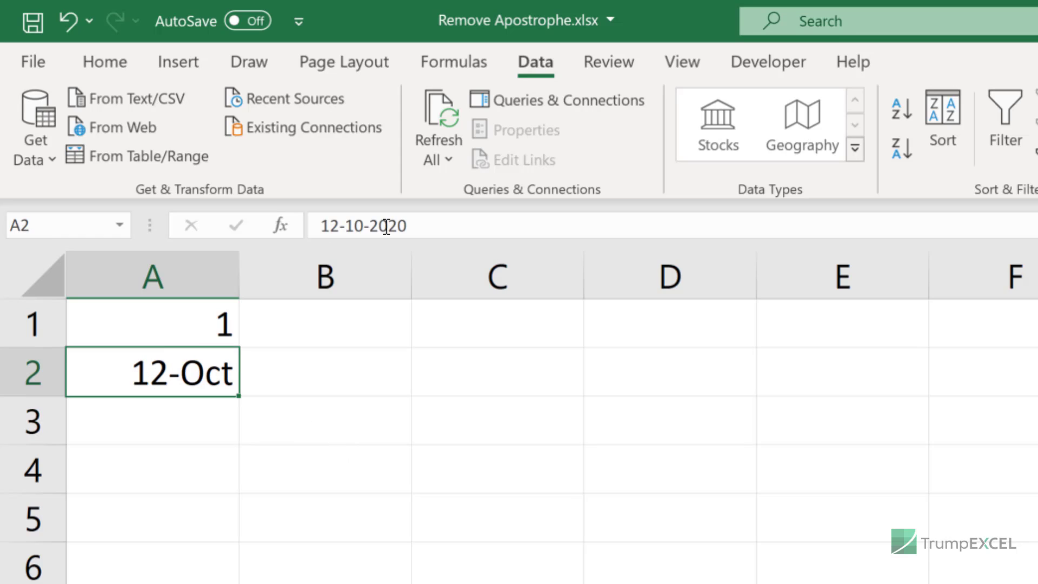
pyautogui.moveTo(371, 226); pyautogui.dragTo(436, 222)
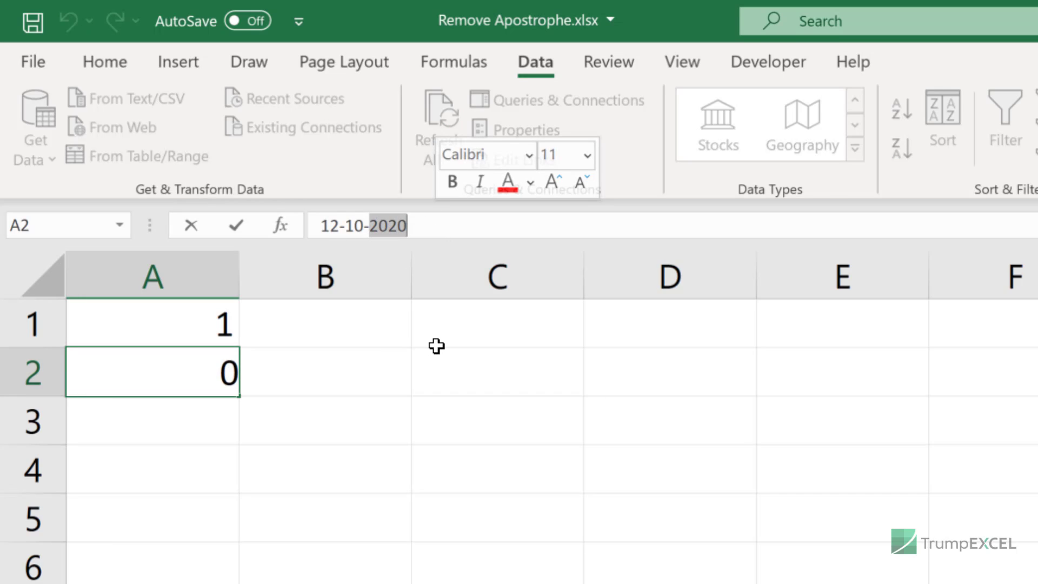
pyautogui.hotkey('ctrl', 'Return')
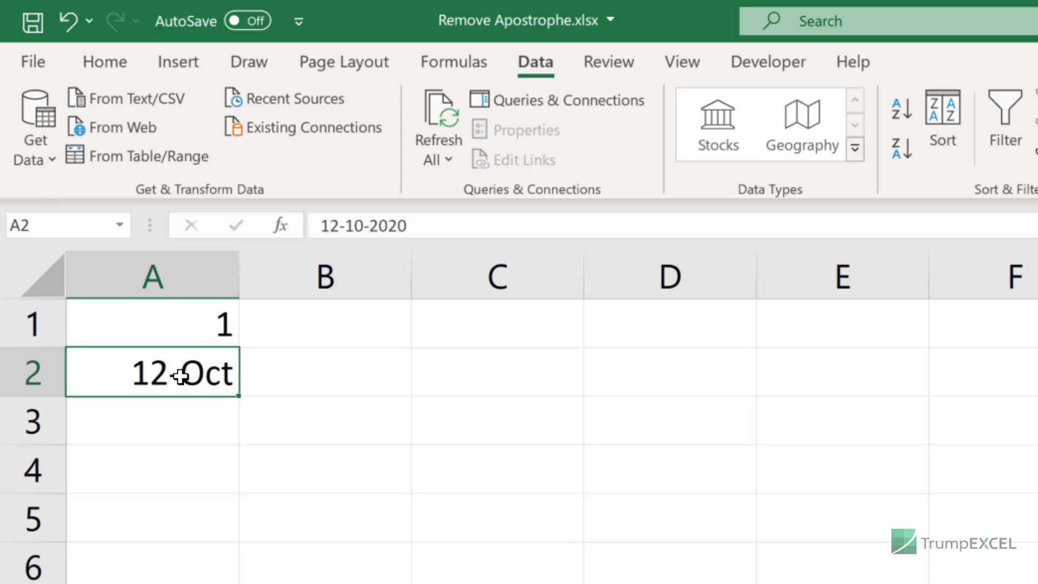
# Replace the content of cell A1 with '0001, using a leading apostrophe to store it as text
pyautogui.click(174, 333)
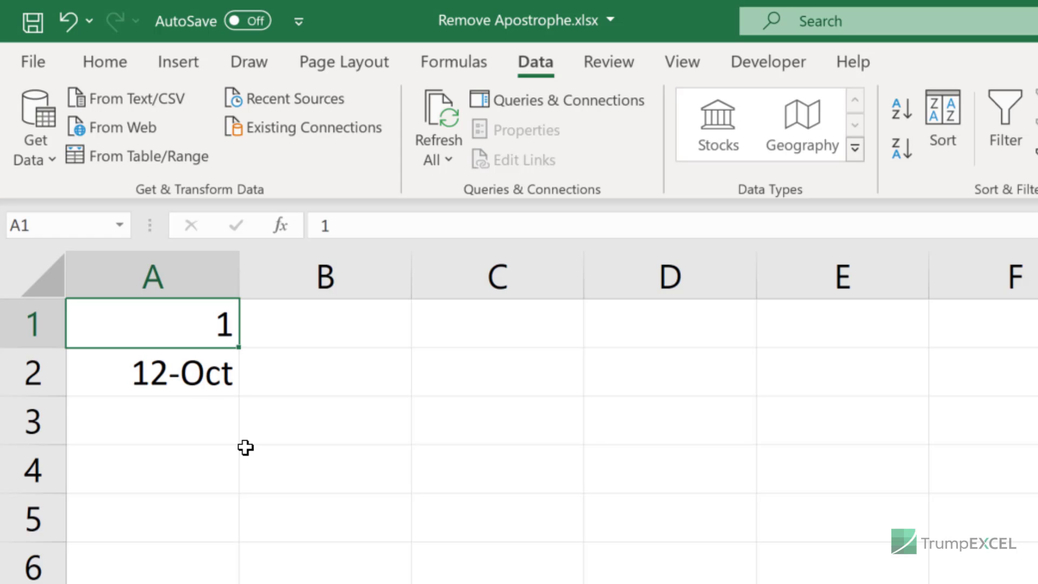
pyautogui.write("'0001")
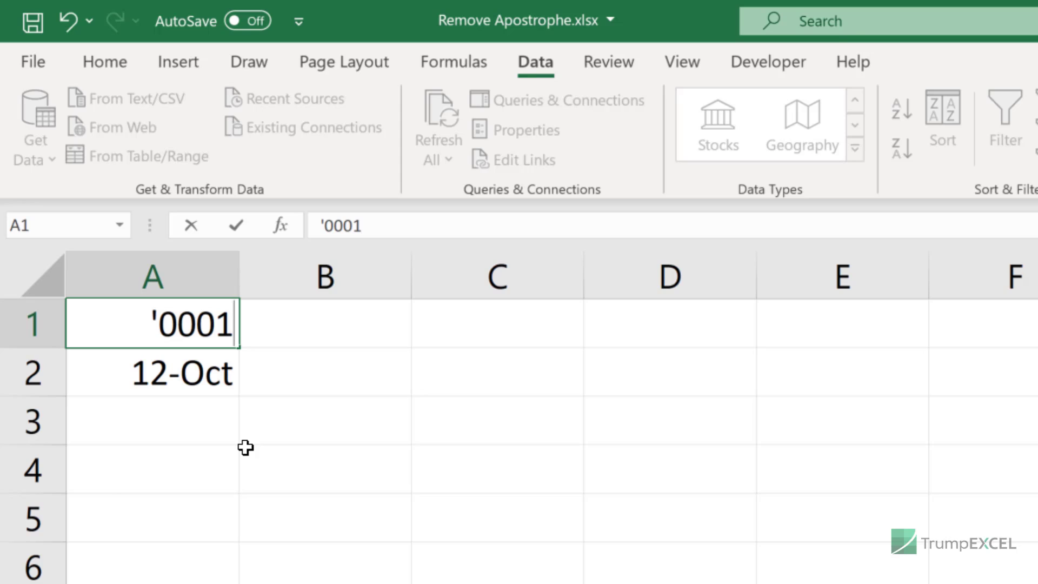
pyautogui.press('Return')
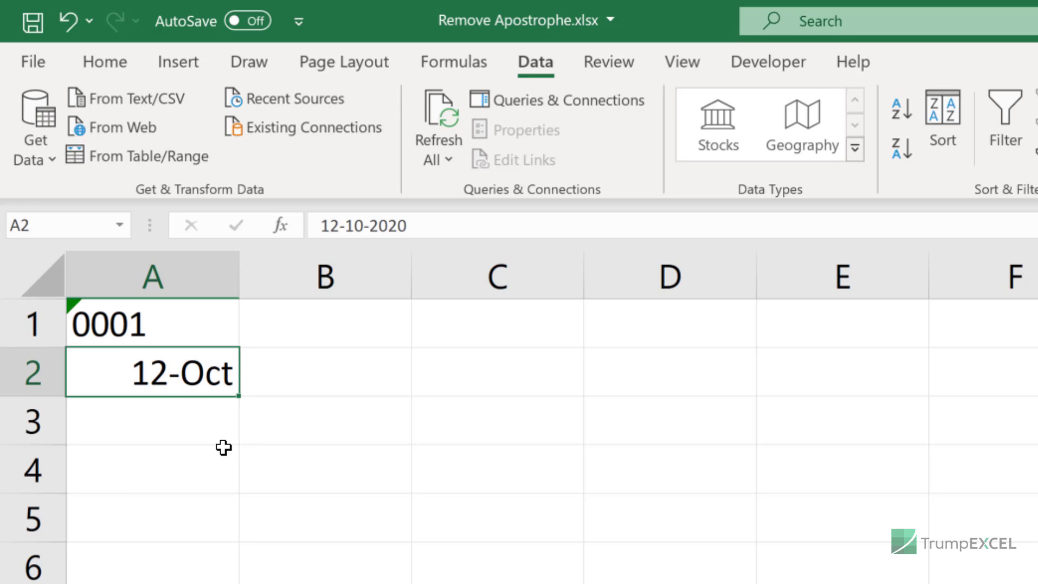
# Replace the date in cell A2 with '12/10, using a leading apostrophe to store it as text
pyautogui.press('F2')
pyautogui.hotkey('shift', 'Left')
pyautogui.hotkey('shift', 'Left')
pyautogui.hotkey('shift', 'Left')
pyautogui.hotkey('shift', 'Left')
pyautogui.hotkey('shift', 'Left')
pyautogui.hotkey('shift', 'Left')
pyautogui.hotkey('shift', 'Left')
pyautogui.hotkey('shift', 'Left')
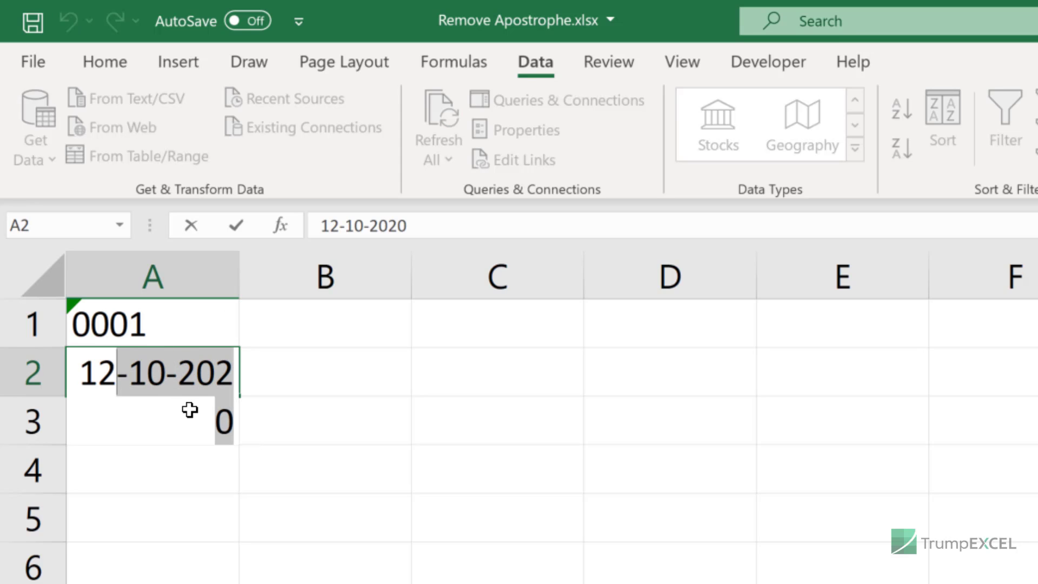
pyautogui.hotkey('shift', 'Left')
pyautogui.hotkey('shift', 'Left')
pyautogui.press('BackSpace')
pyautogui.write("'")
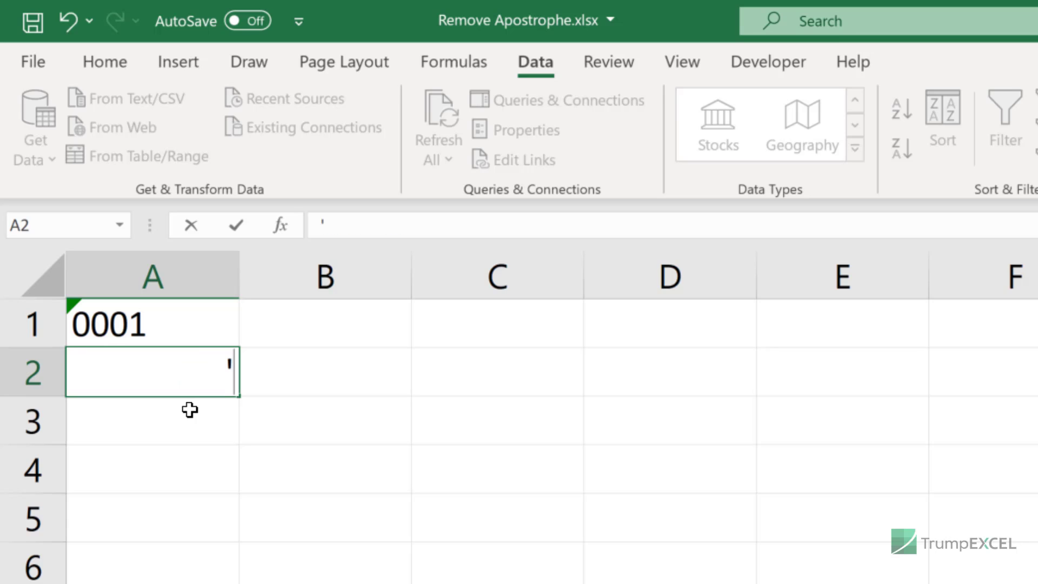
pyautogui.write('12/10')
pyautogui.press('Return')
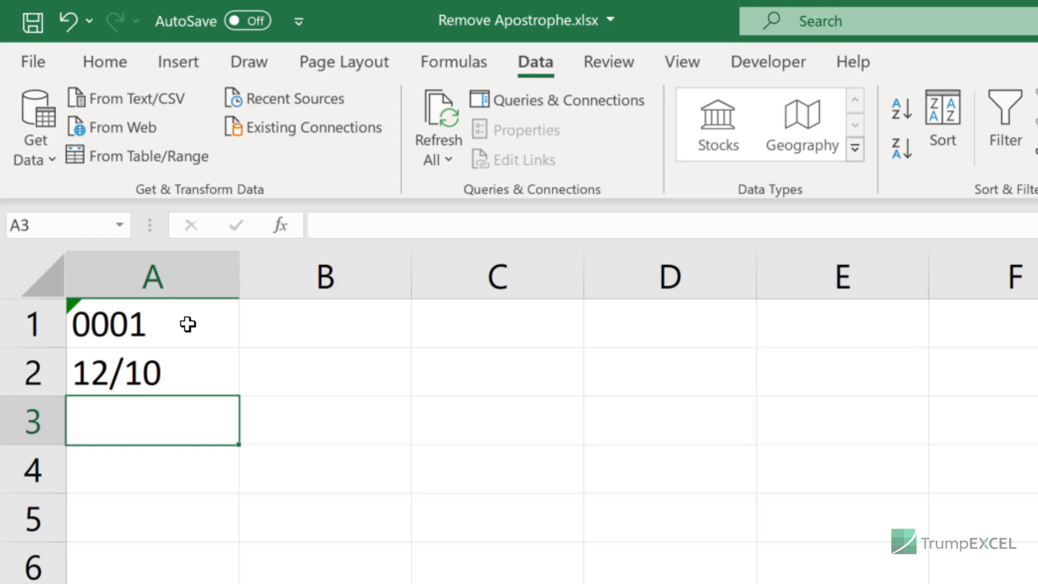
# Try Text to Columns on A1:A2 with the default Delimited type to remove the apostrophes, and undo the conversion
pyautogui.moveTo(176, 327); pyautogui.dragTo(171, 368)
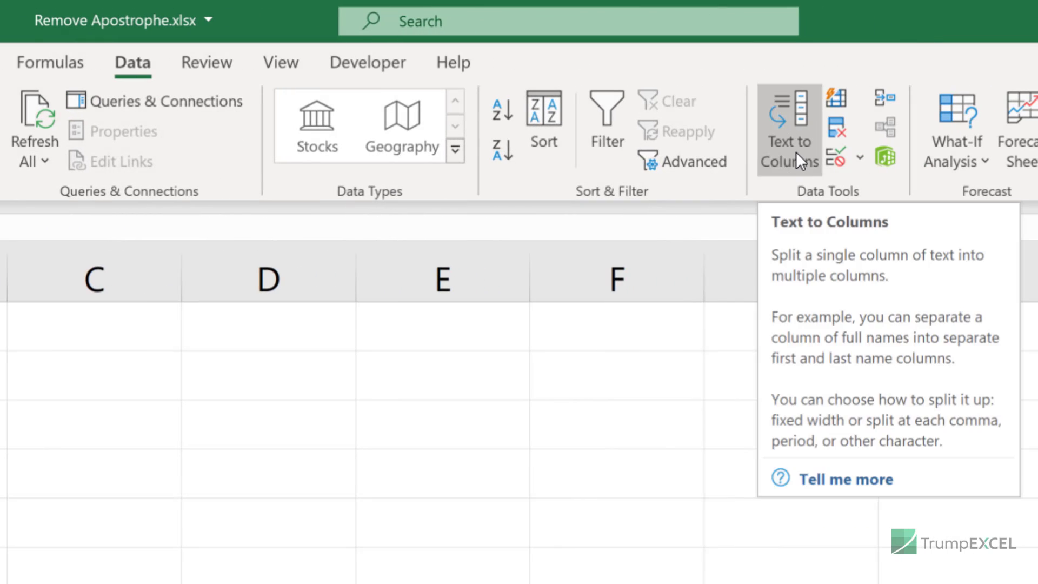
pyautogui.click(799, 157)
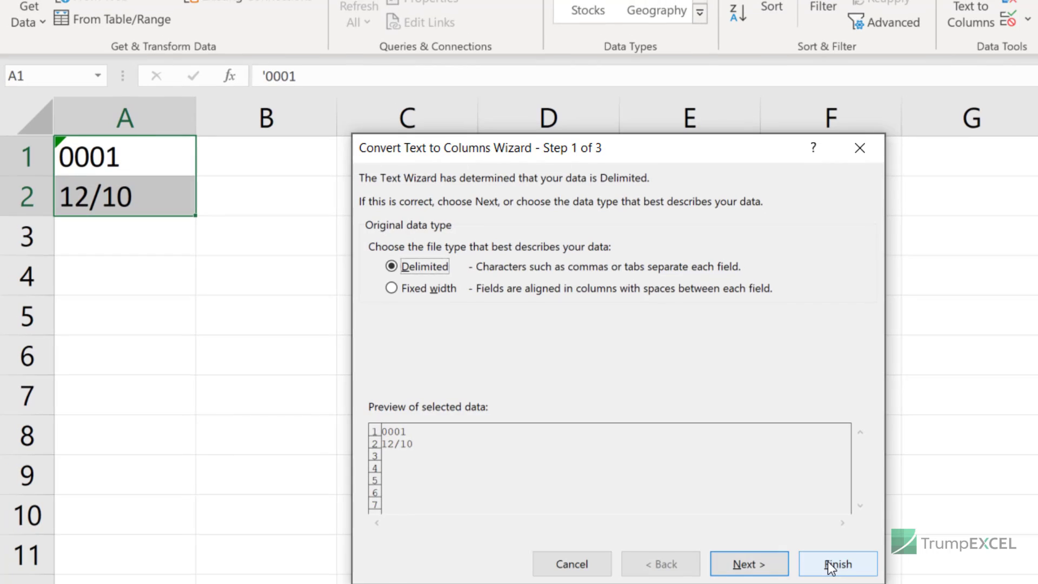
pyautogui.click(831, 566)
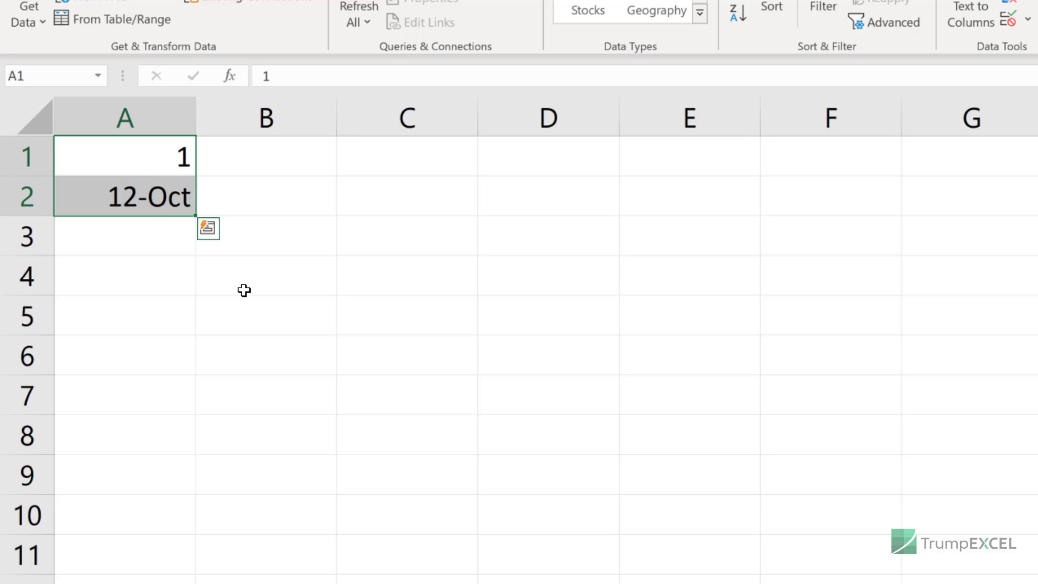
pyautogui.hotkey('ctrl', 'z')
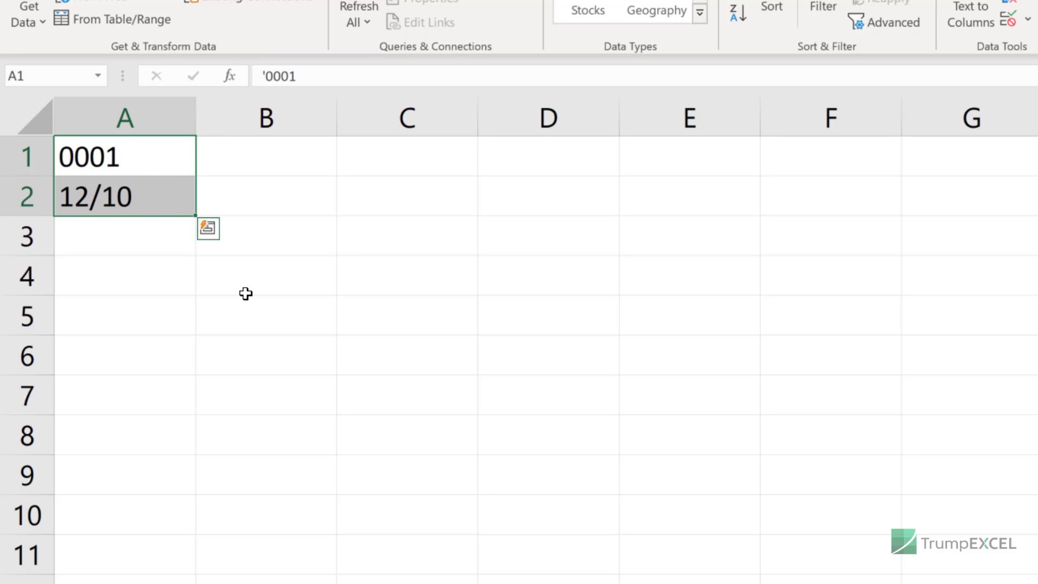
# Enter 1 in cell C1 and copy that cell
pyautogui.click(378, 165)
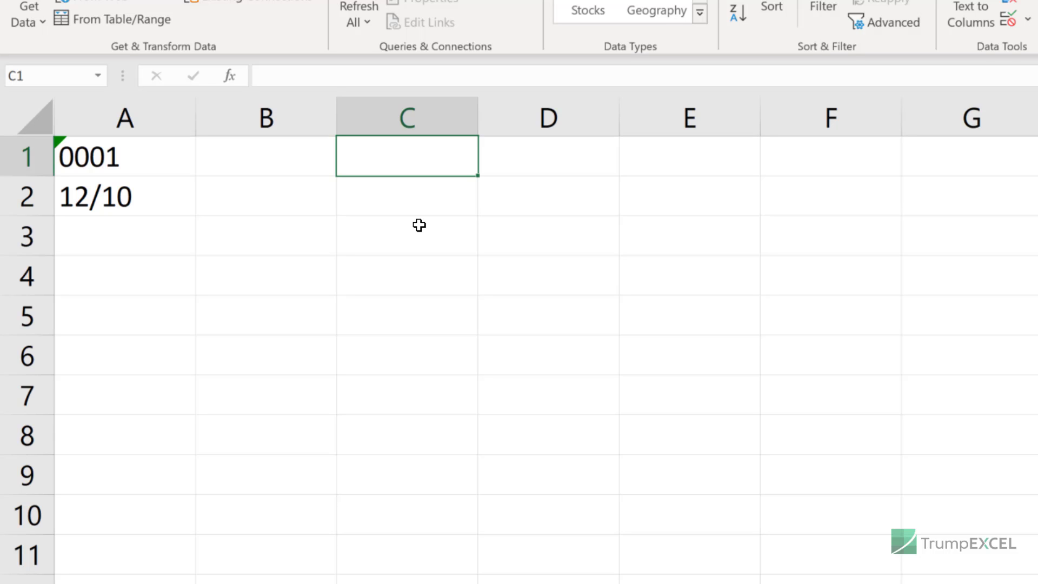
pyautogui.write('1')
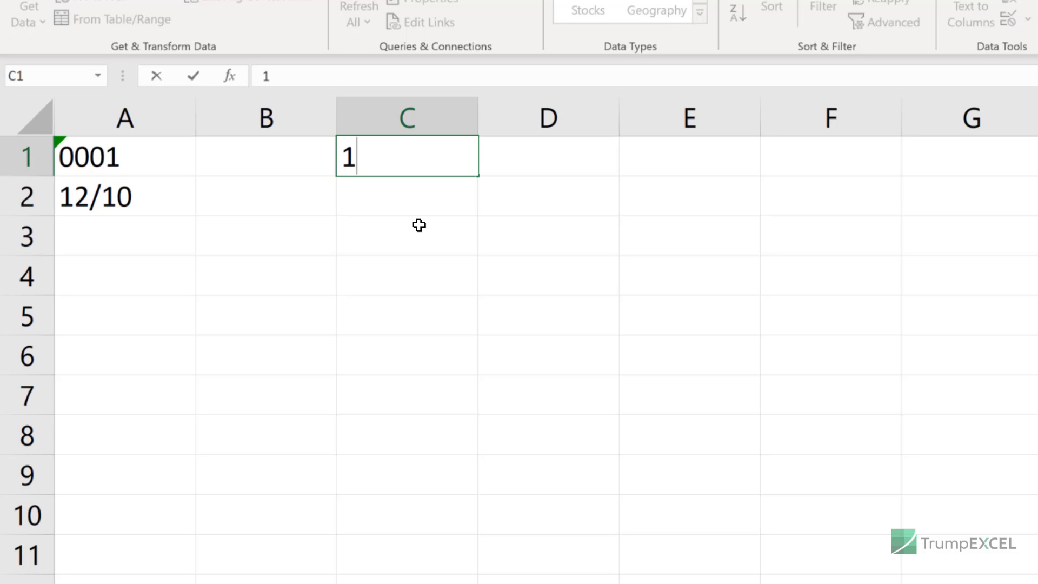
pyautogui.press('Return')
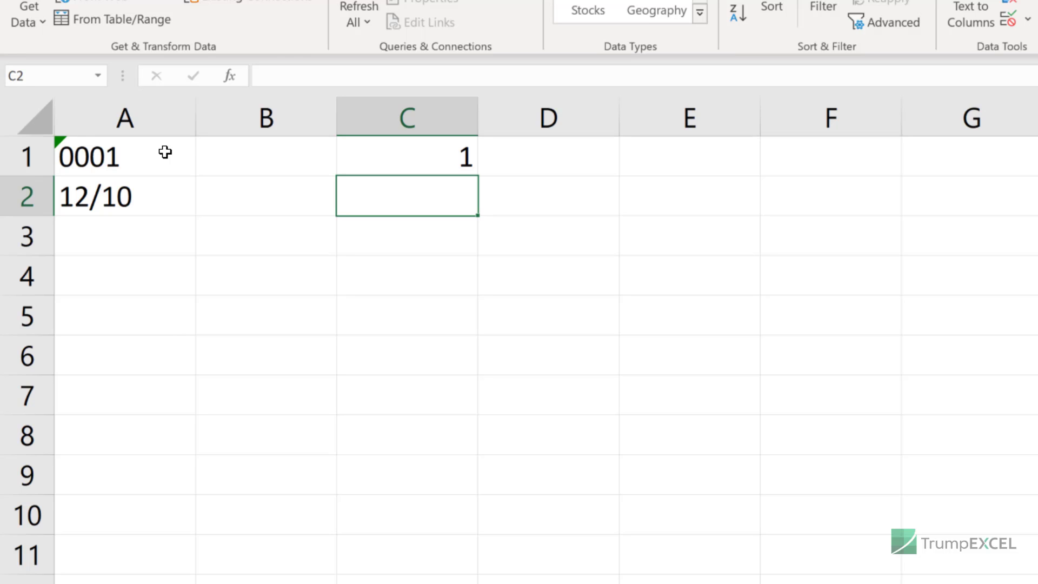
pyautogui.click(380, 160)
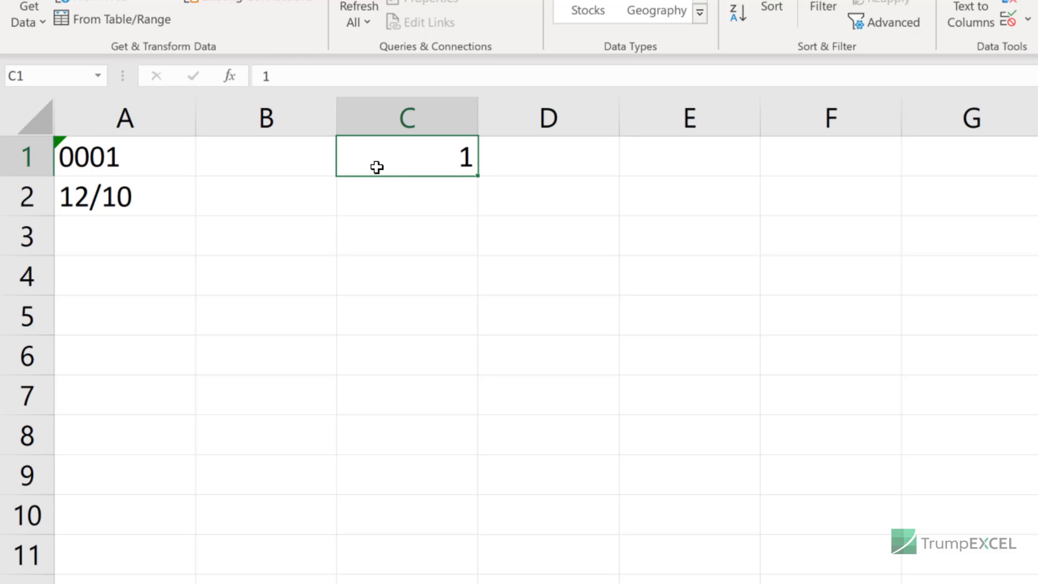
pyautogui.rightClick(400, 159)
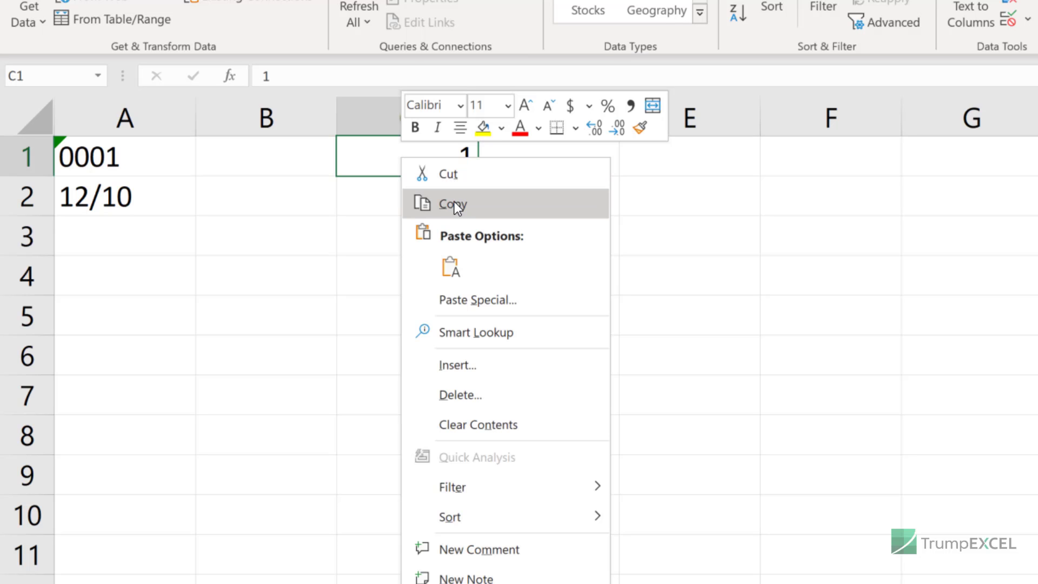
pyautogui.click(452, 204)
# Apply Paste Special to A1:A2 with Values and the Multiply operation, using the copied 1
pyautogui.moveTo(143, 165); pyautogui.dragTo(144, 201)
pyautogui.rightClick(143, 200)
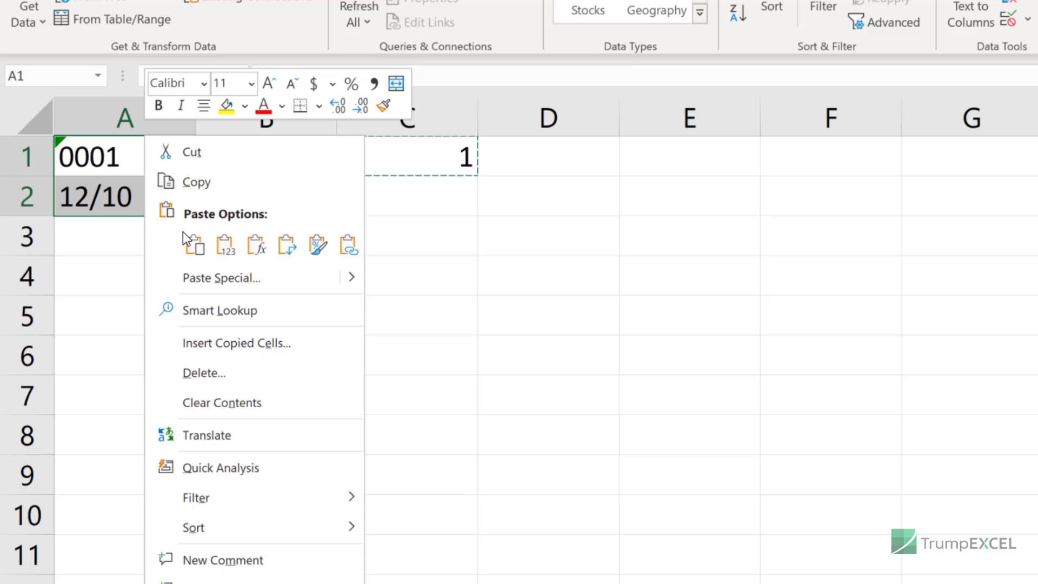
pyautogui.click(213, 278)
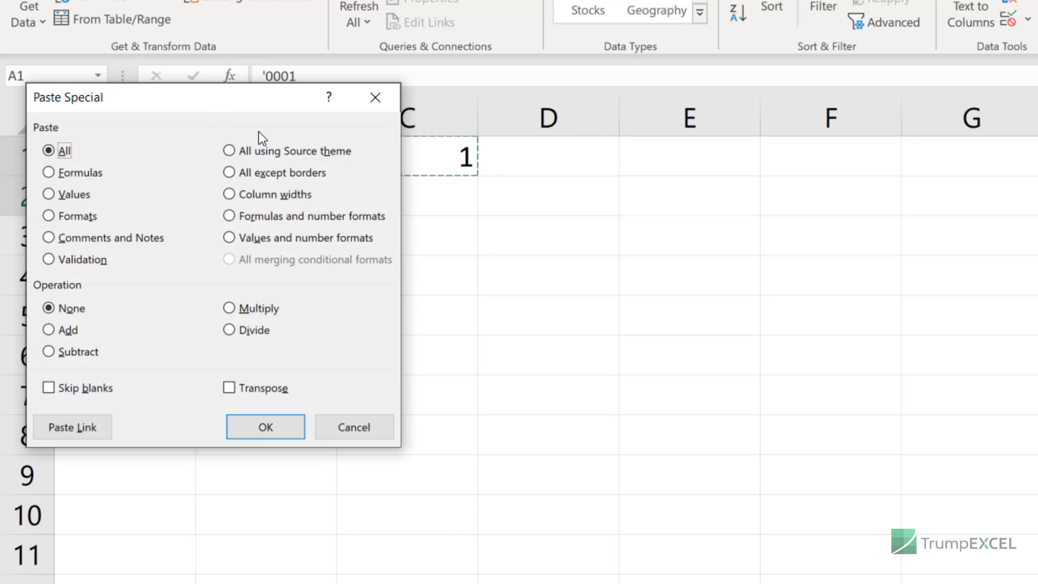
pyautogui.moveTo(215, 108); pyautogui.dragTo(496, 237)
pyautogui.click(344, 323)
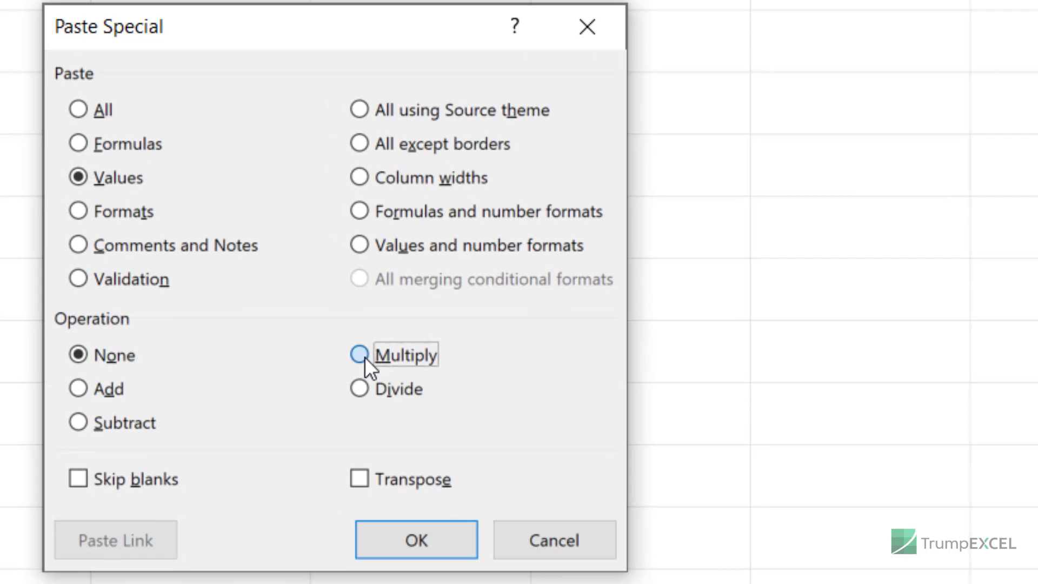
pyautogui.click(364, 356)
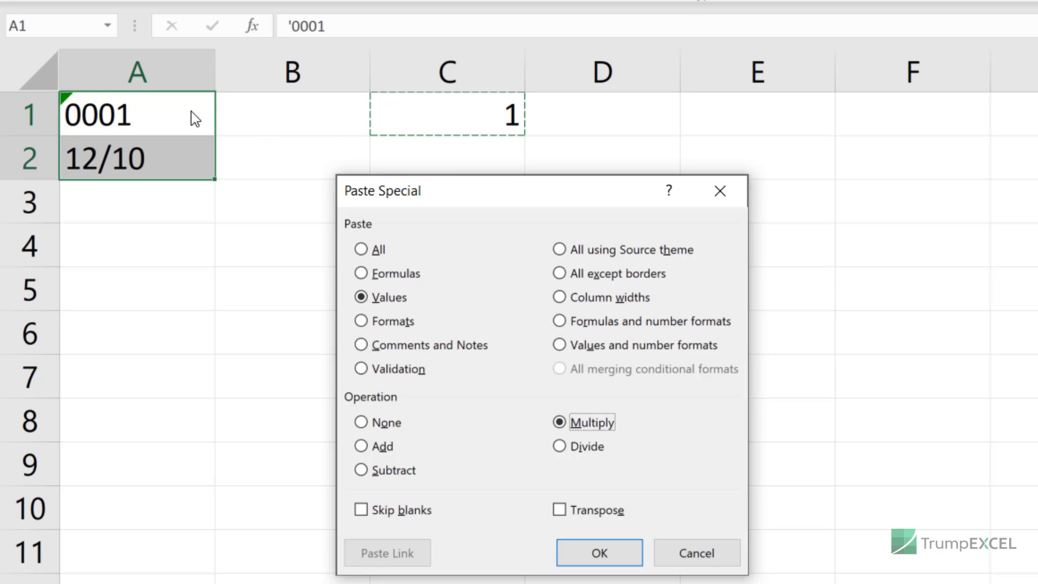
pyautogui.click(593, 555)
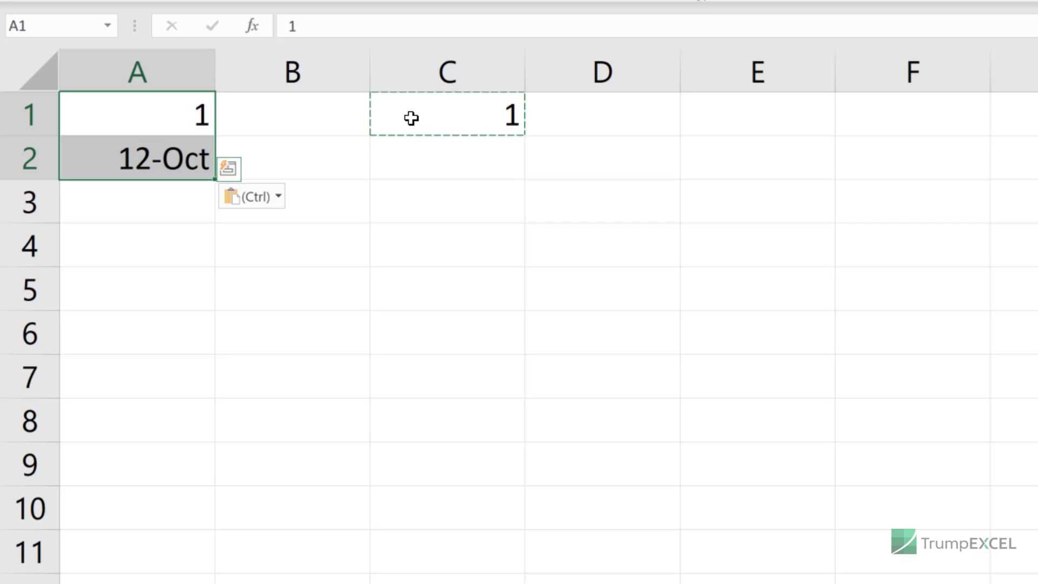
# Undo the multiply paste on A1:A2 and clear the helper value in cell C1
pyautogui.hotkey('ctrl', 'z')
pyautogui.click(478, 117)
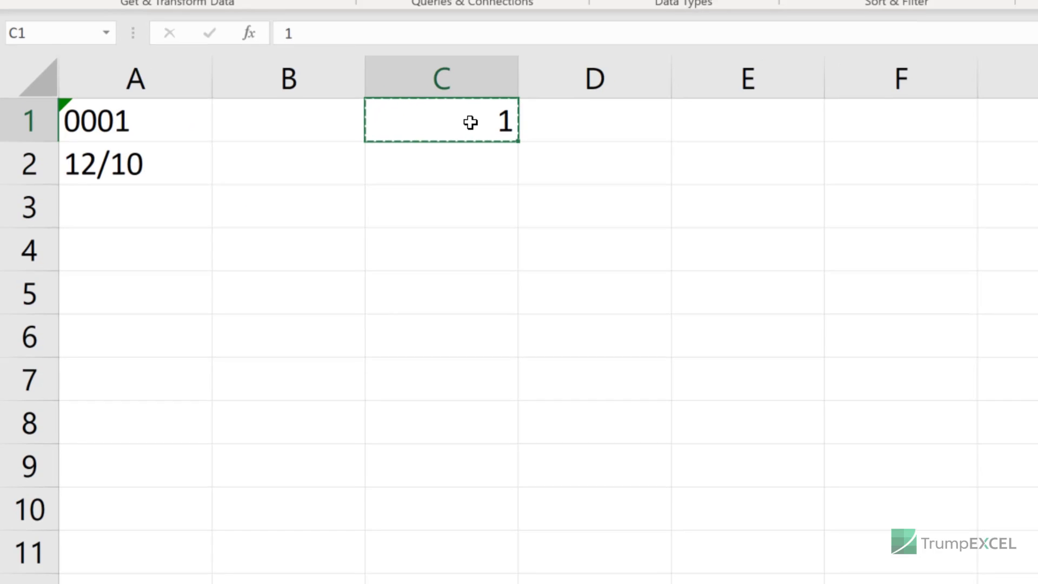
pyautogui.press('Delete')
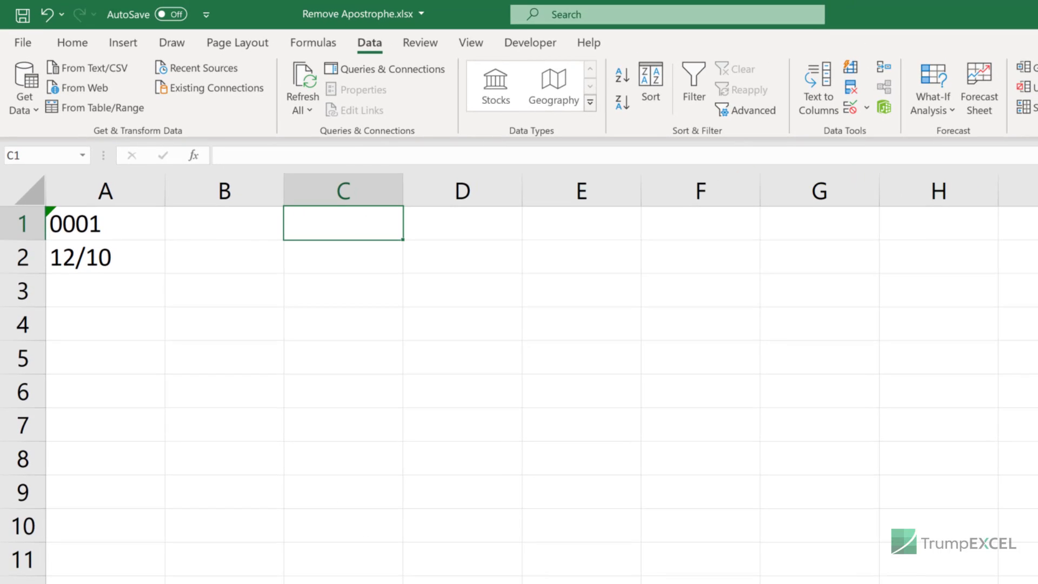
# Switch to Notepad, copy the selected RemoveApostrophe macro code, and minimize Notepad to return to Excel
pyautogui.hotkey('alt', 'Tab')
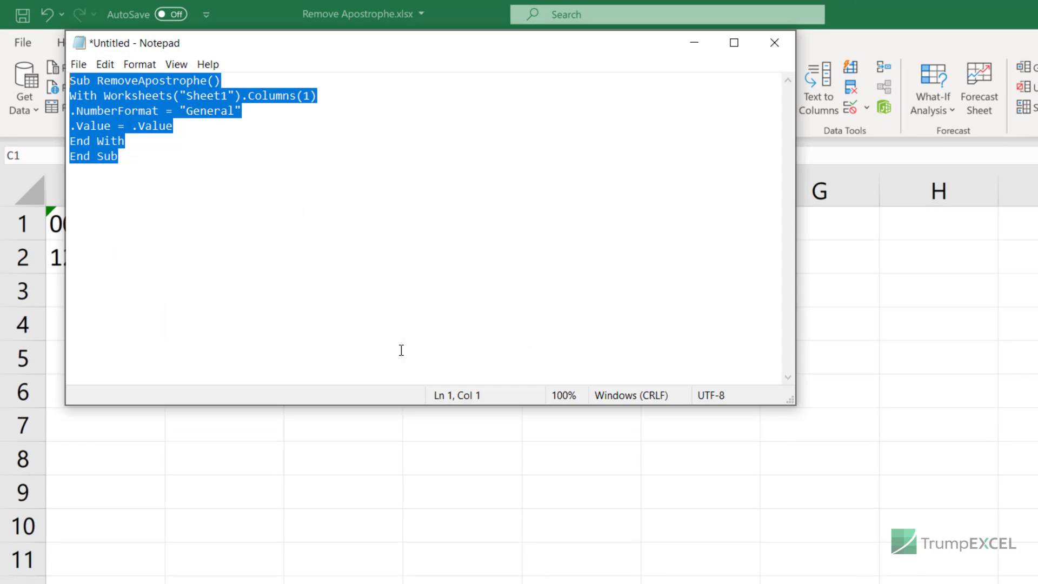
pyautogui.rightClick(112, 115)
pyautogui.click(118, 161)
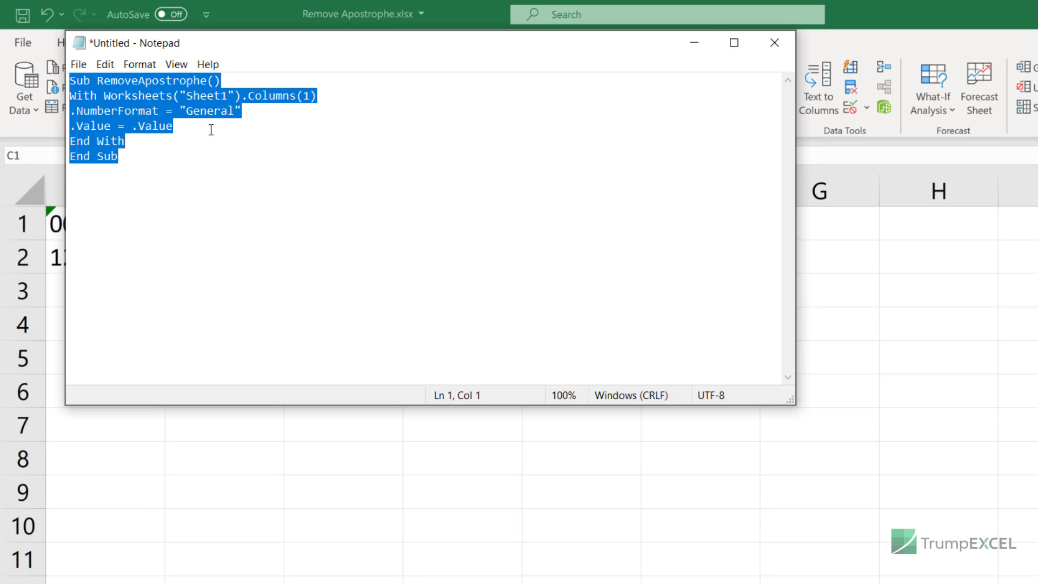
pyautogui.click(694, 43)
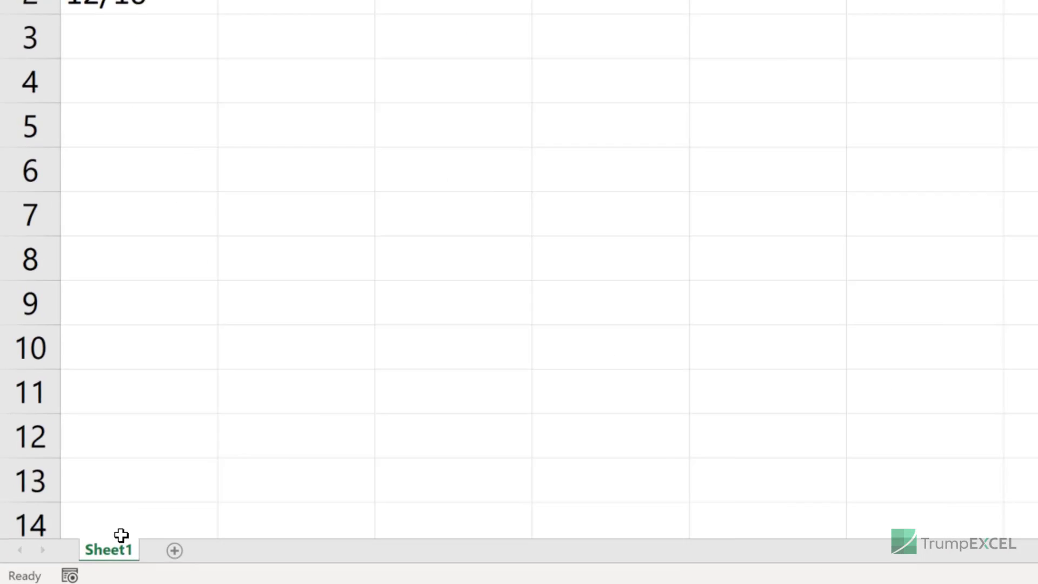
# Open the code window of Sheet1 in the Visual Basic editor
pyautogui.rightClick(103, 551)
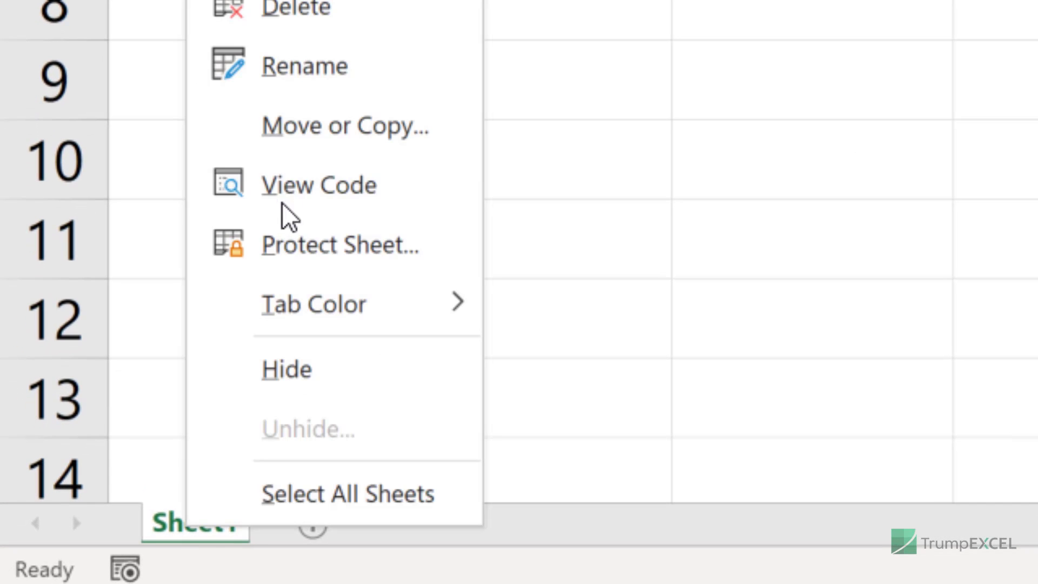
pyautogui.click(302, 184)
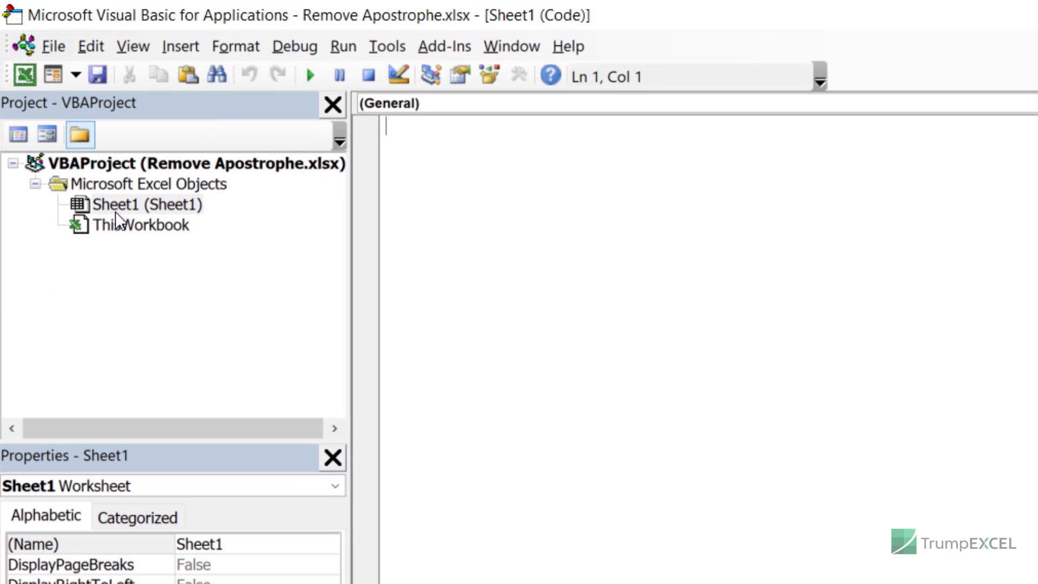
# Insert a new module into the Remove Apostrophe.xlsx project and paste the copied RemoveApostrophe macro code into it
pyautogui.rightClick(116, 210)
pyautogui.moveTo(155, 351)
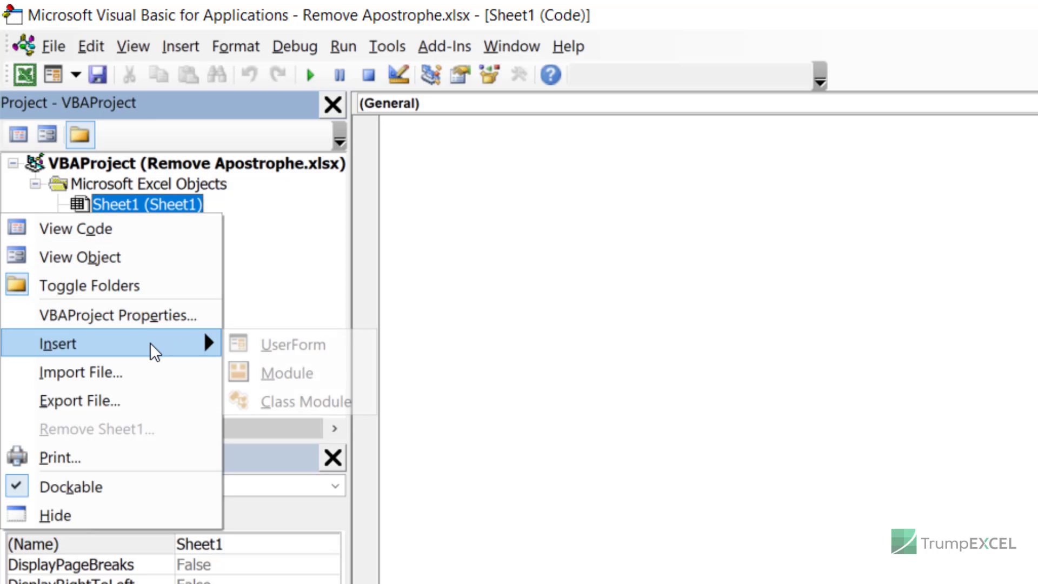
pyautogui.click(295, 378)
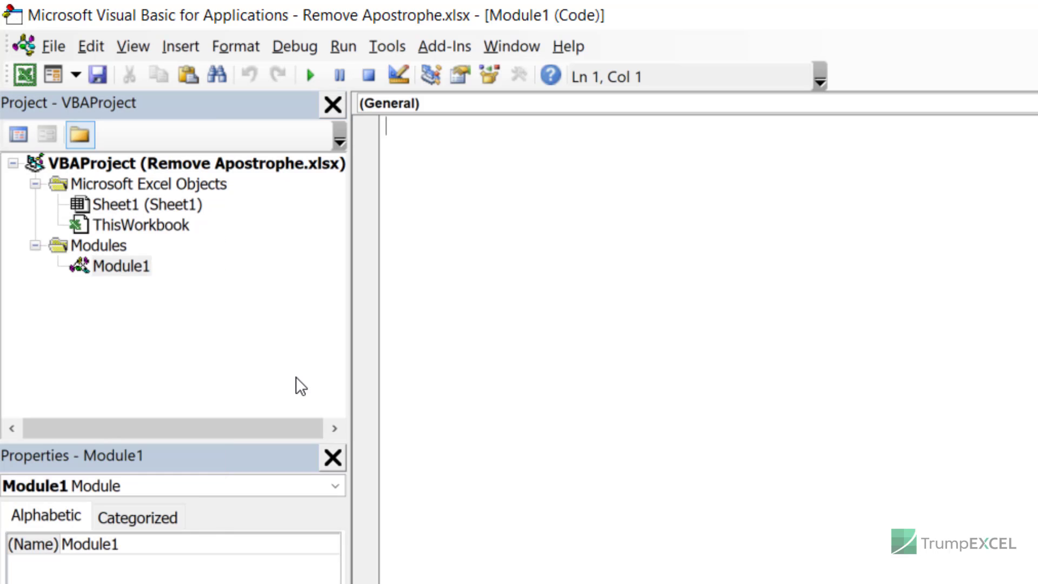
pyautogui.hotkey('ctrl', 'v')
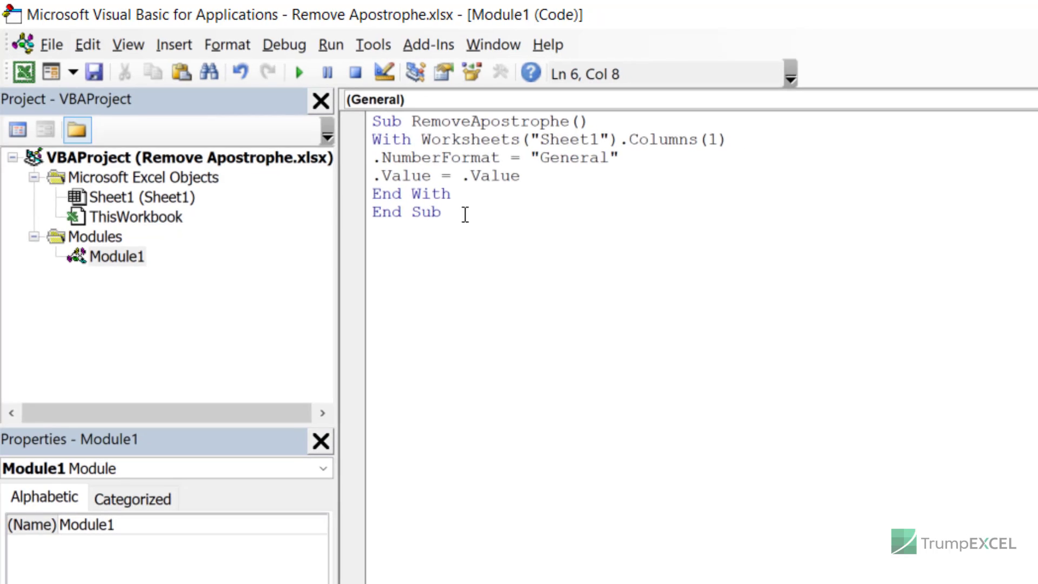
# Shrink the Visual Basic editor beside column A, run the RemoveApostrophe macro, and minimize the editor to return to the worksheet
pyautogui.doubleClick(590, 16)
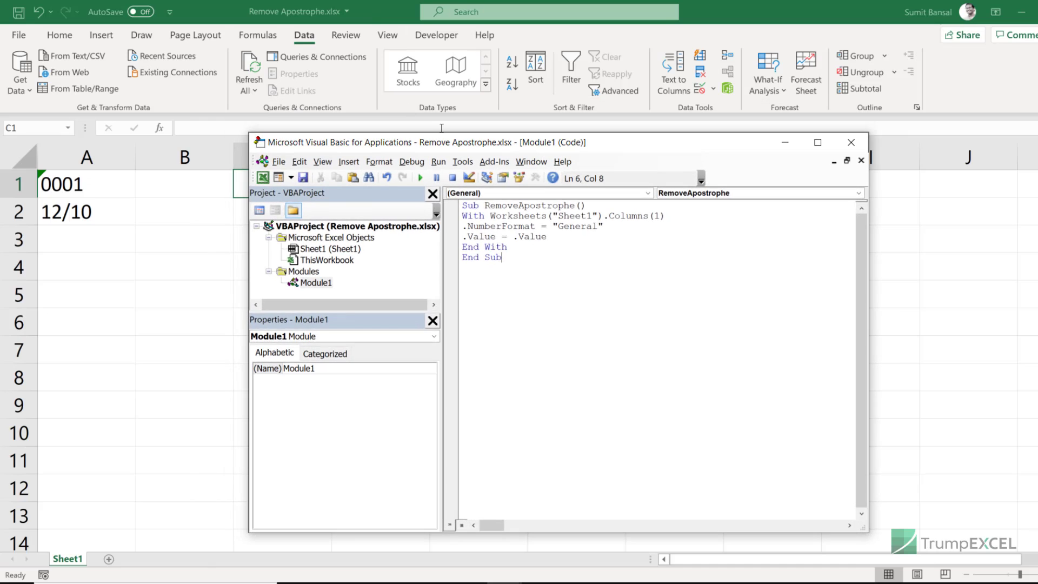
pyautogui.moveTo(426, 144); pyautogui.dragTo(505, 111)
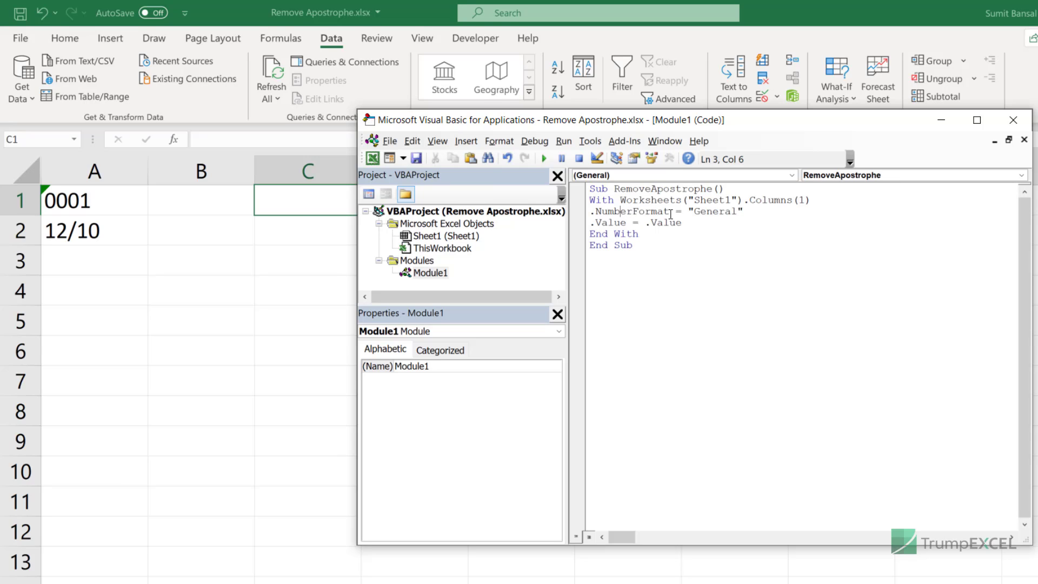
pyautogui.click(548, 163)
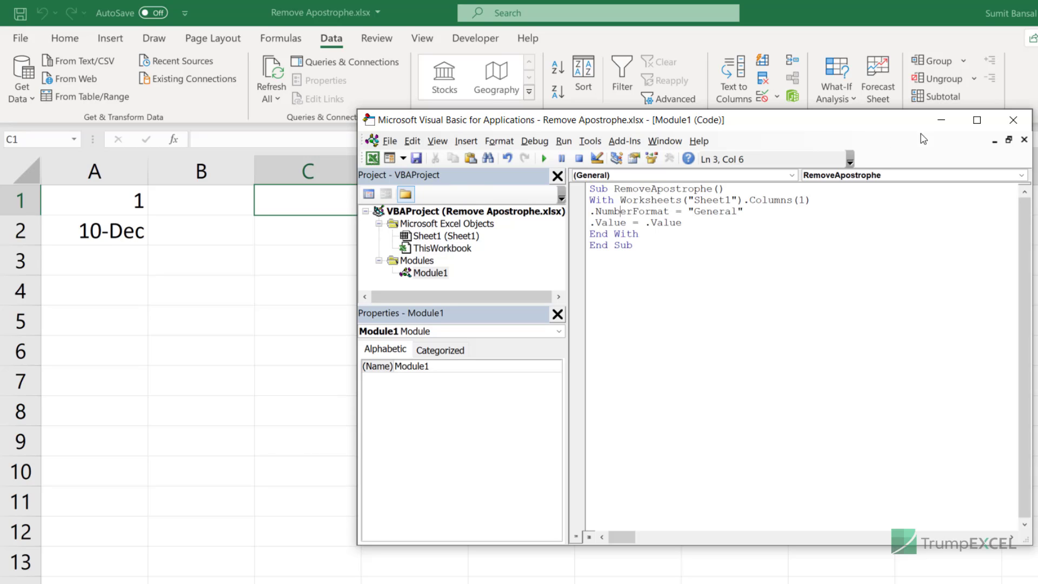
pyautogui.click(941, 119)
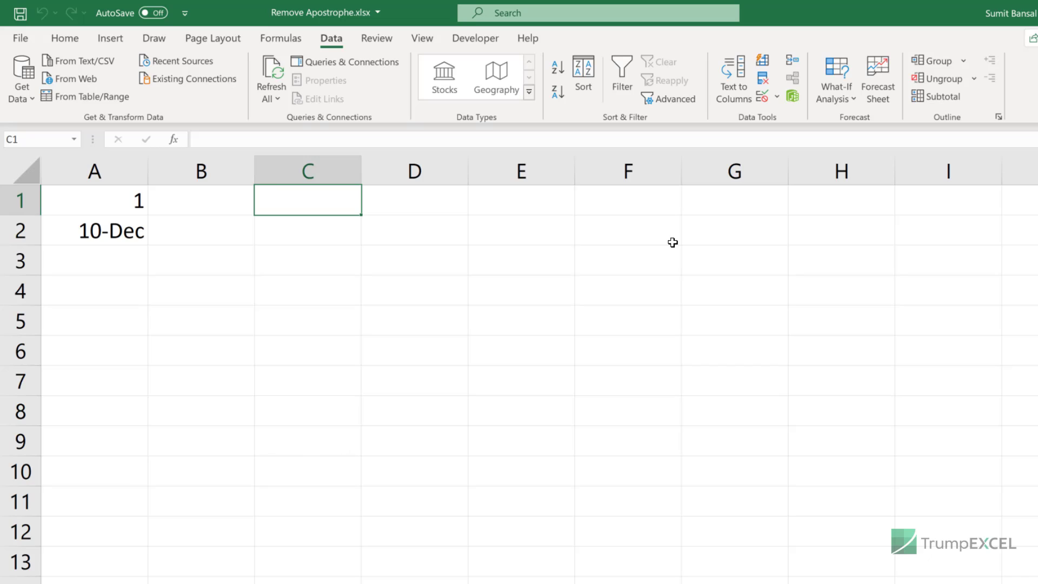